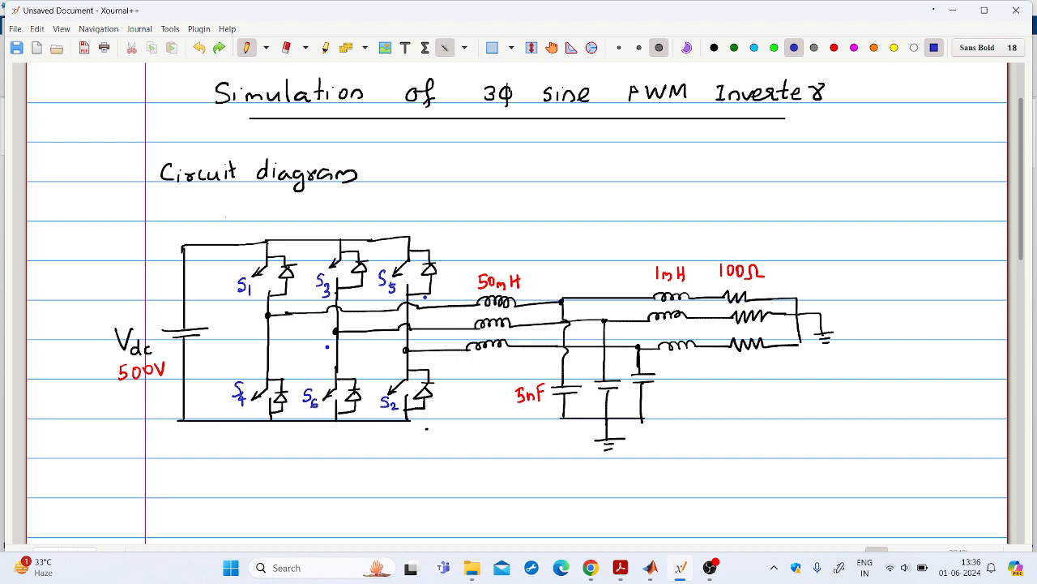
Underline the 500V source value and label the three inverter leg midpoints a, b and c in blue
drag(119, 395, 160, 385)
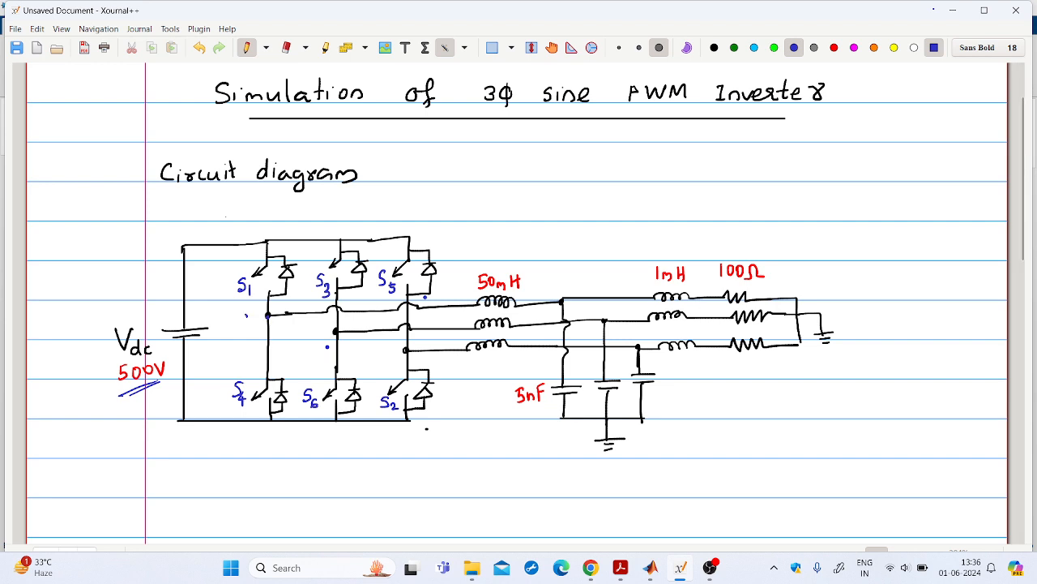
drag(247, 314, 249, 323)
drag(314, 325, 315, 340)
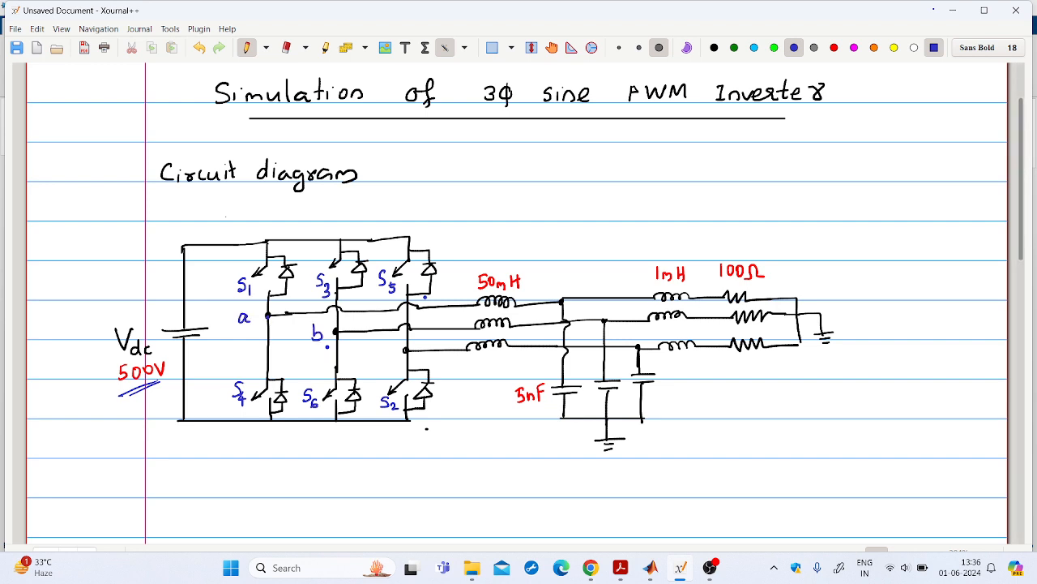
drag(396, 349, 395, 357)
Draw a dashed blue box around the 50mH inductors and 5nF capacitors in the circuit diagram
drag(458, 275, 458, 290)
drag(458, 319, 458, 333)
drag(459, 364, 458, 378)
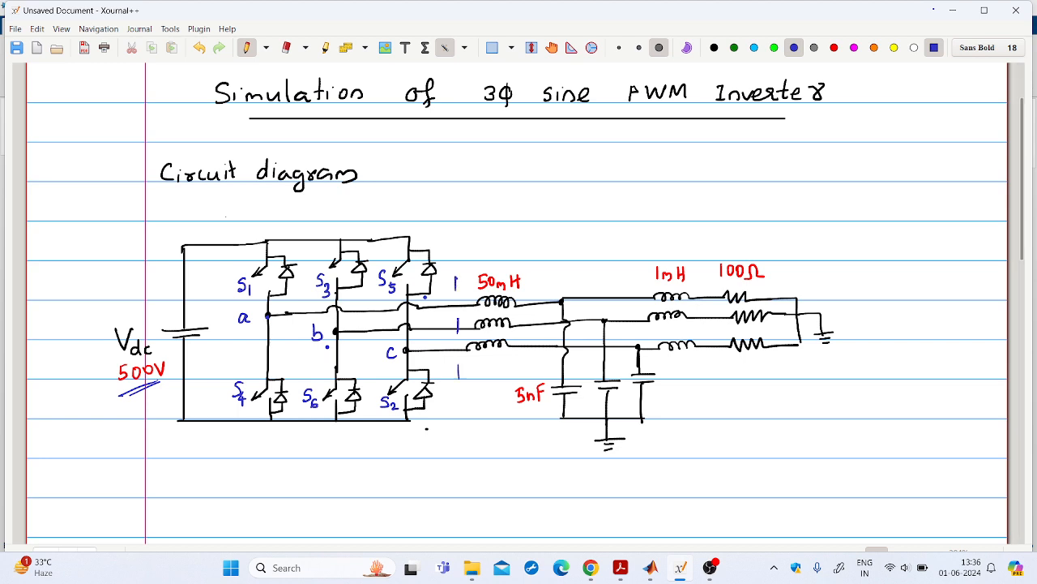
drag(465, 414, 467, 436)
drag(456, 276, 508, 271)
drag(543, 272, 555, 272)
drag(599, 270, 640, 270)
drag(658, 315, 663, 388)
drag(663, 404, 656, 440)
drag(635, 448, 628, 449)
drag(557, 451, 548, 449)
drag(489, 450, 483, 450)
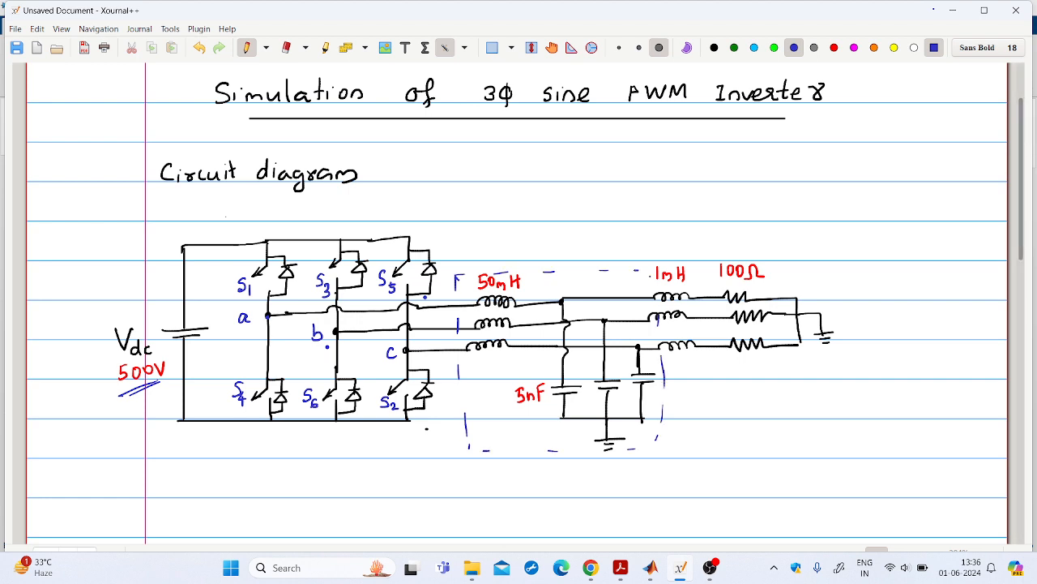
Write the label "LC Filter" above the dashed box
drag(504, 238, 530, 255)
mouse_move(555, 233)
mouse_down()
mouse_move(555, 256)
mouse_move(567, 235)
mouse_up()
drag(578, 237, 583, 256)
drag(587, 248, 609, 244)
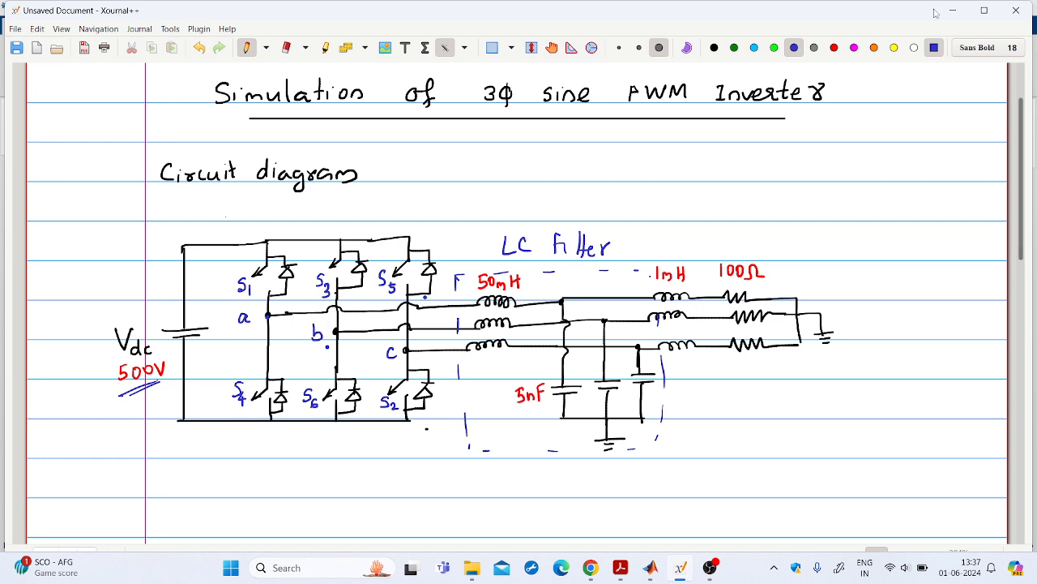
Draw arrows pointing to the sine block and the triangular-wave block in the gate pulse diagram
mouse_move(675, 77)
mouse_down()
mouse_move(543, 99)
mouse_move(703, 83)
mouse_up()
drag(1023, 249, 1030, 347)
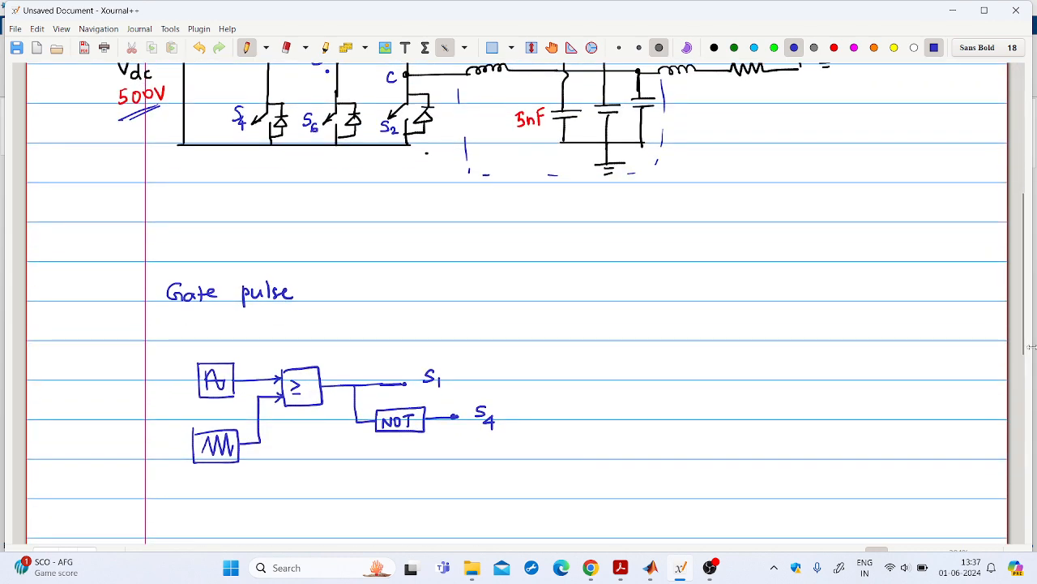
mouse_move(254, 331)
mouse_down()
mouse_move(225, 354)
mouse_move(235, 351)
mouse_move(227, 342)
mouse_up()
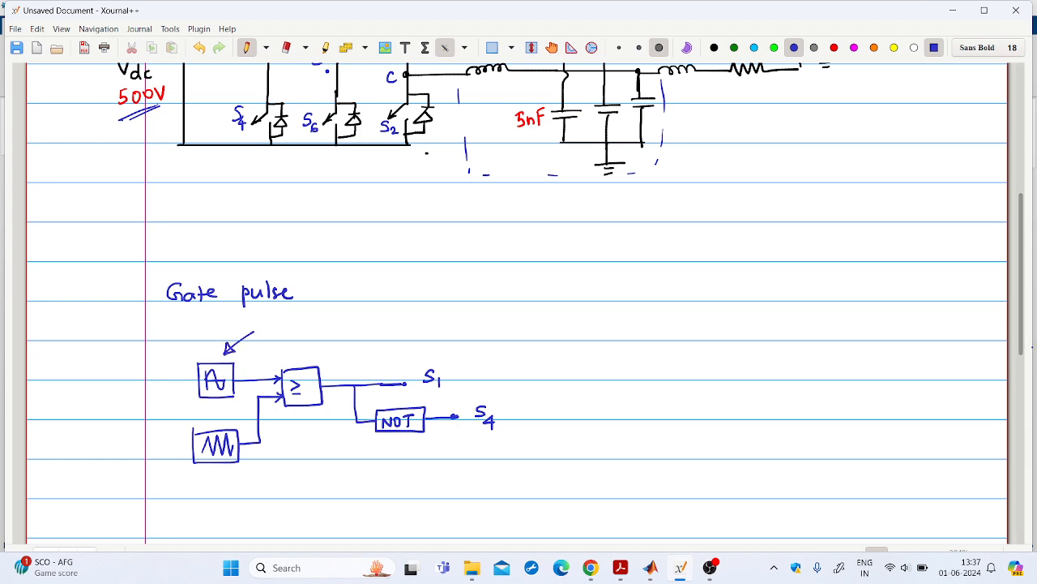
mouse_move(259, 492)
mouse_down()
mouse_move(236, 468)
mouse_move(245, 474)
mouse_up()
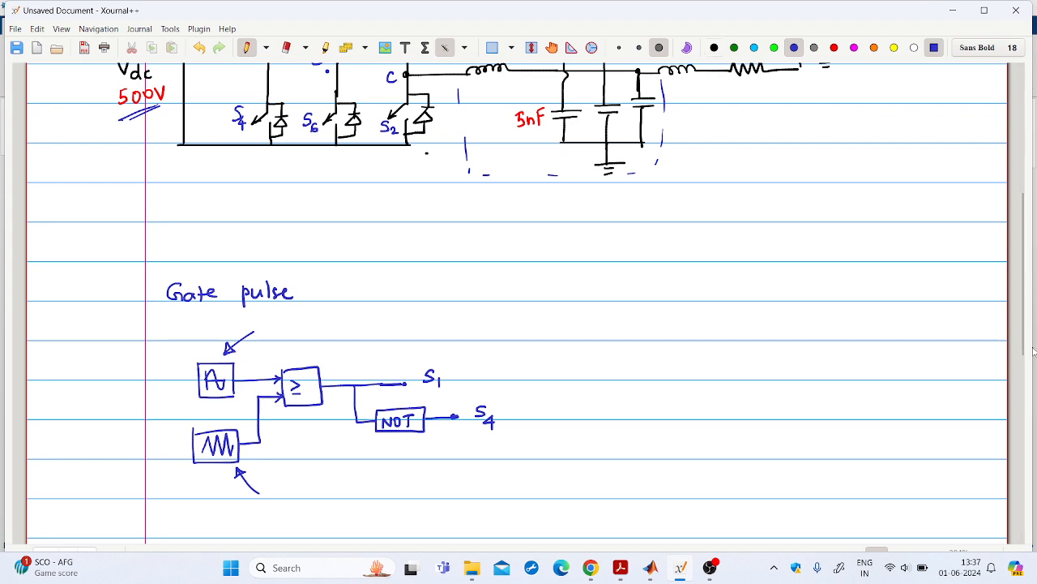
Write "modulating signal 1, 50Hz" in black beside the arrow to the sine block
click(714, 47)
drag(262, 334, 276, 333)
mouse_move(282, 326)
mouse_down()
mouse_move(350, 326)
mouse_move(350, 336)
mouse_move(388, 328)
mouse_up()
drag(398, 321, 396, 334)
drag(405, 325, 427, 324)
drag(428, 321, 497, 327)
drag(492, 327, 517, 329)
drag(549, 315, 538, 330)
drag(554, 318, 554, 327)
drag(562, 313, 571, 327)
drag(577, 318, 588, 329)
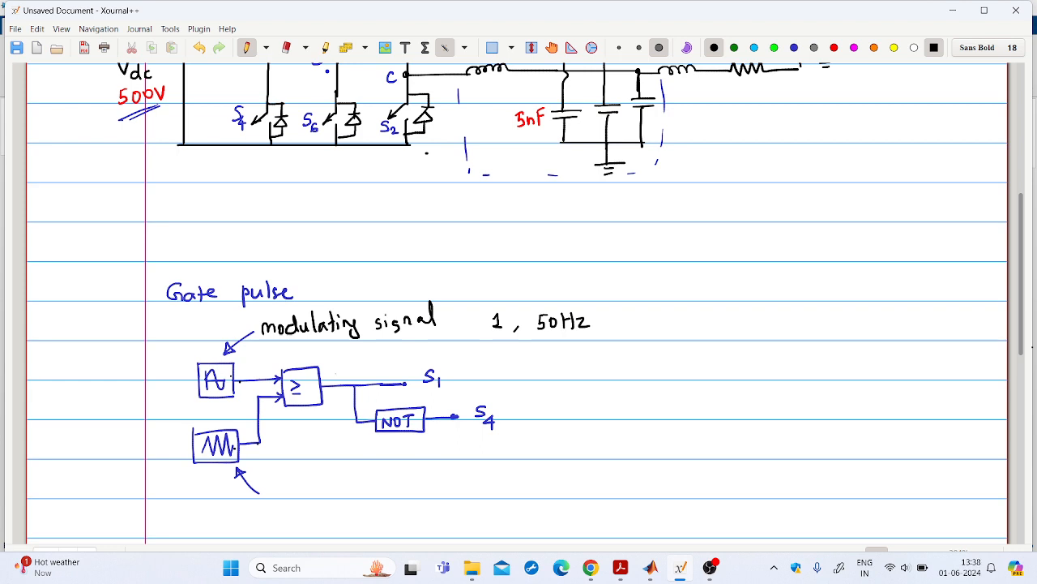
Emphasize the gate pulse outputs in black: an arrow along the S1 line, an arrow at the NOT block and a double underline below S4
drag(358, 385, 396, 387)
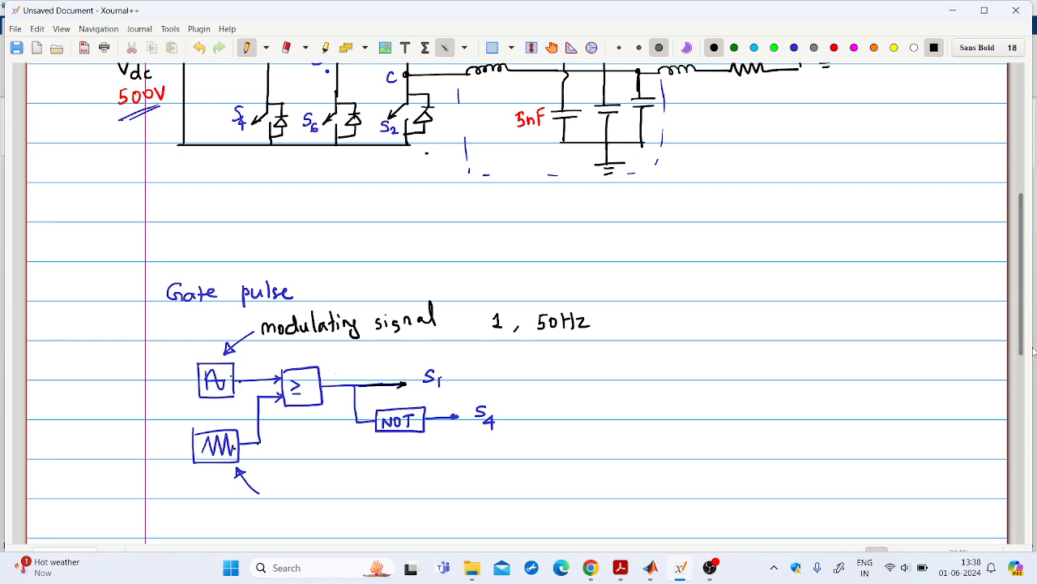
scroll(518, 300, up, 3)
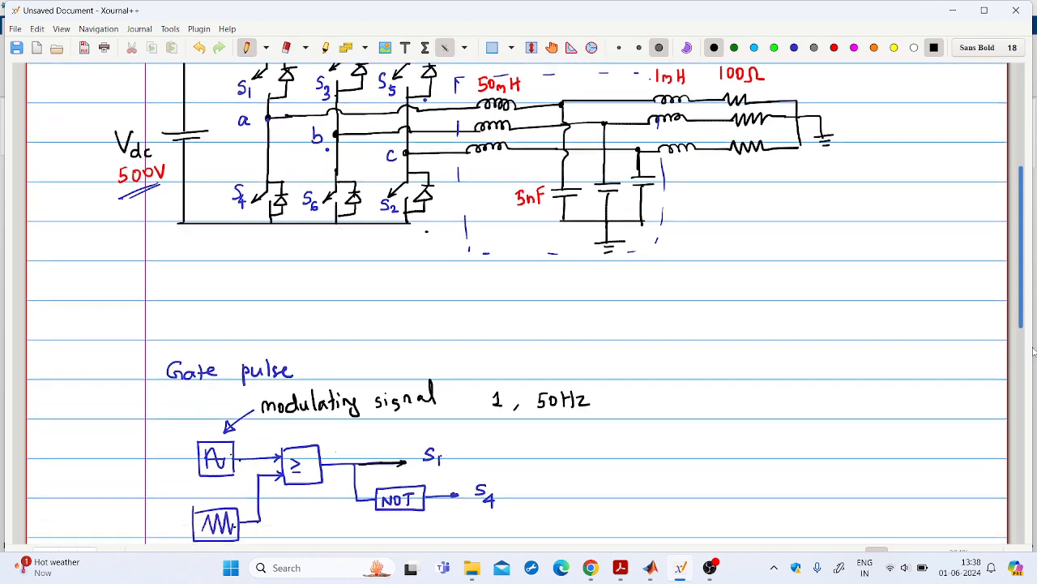
scroll(1034, 351, down, 2)
scroll(1033, 350, down, 1)
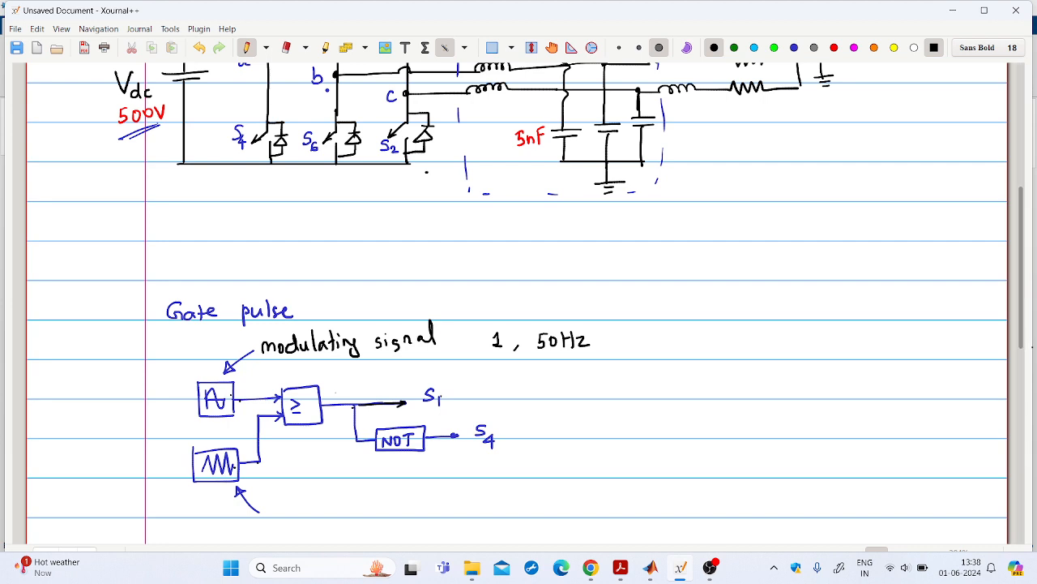
mouse_move(393, 470)
mouse_down()
mouse_move(397, 453)
mouse_move(403, 460)
mouse_up()
drag(482, 454, 503, 451)
drag(484, 459, 502, 456)
Write the remaining switch pairs beside the gate pulse diagram: S3 above S6 and S5 above S2
mouse_move(714, 391)
mouse_down()
mouse_move(704, 461)
mouse_move(722, 465)
mouse_up()
mouse_move(887, 388)
mouse_down()
mouse_move(879, 401)
mouse_move(892, 409)
mouse_up()
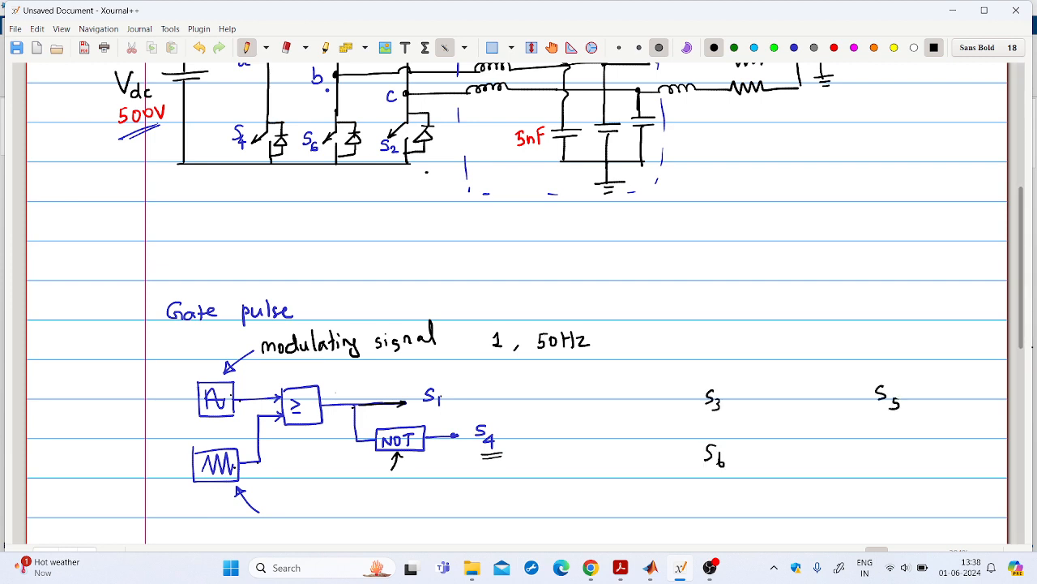
mouse_move(887, 454)
mouse_down()
mouse_move(879, 467)
mouse_move(900, 471)
mouse_up()
Circle the sine block and handwrite notes up and to the side of the S3 and S5 labels
mouse_move(235, 378)
mouse_down()
mouse_move(202, 373)
mouse_move(199, 425)
mouse_move(239, 410)
mouse_move(236, 383)
mouse_up()
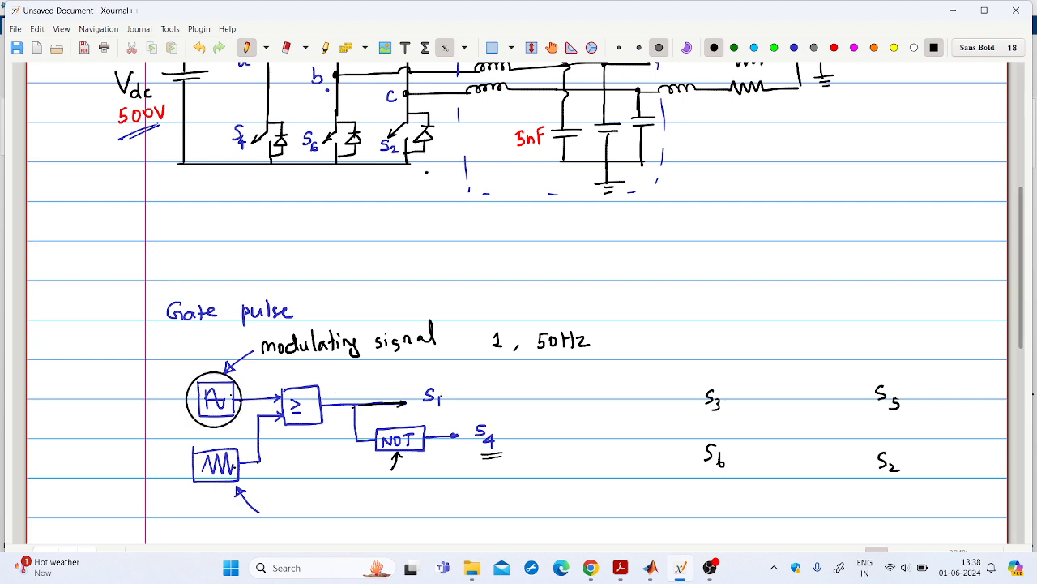
drag(609, 373, 632, 366)
drag(839, 372, 858, 359)
Switch to the blank Simulink model and place a DC Voltage Source block at its left side
mouse_move(650, 567)
click(891, 486)
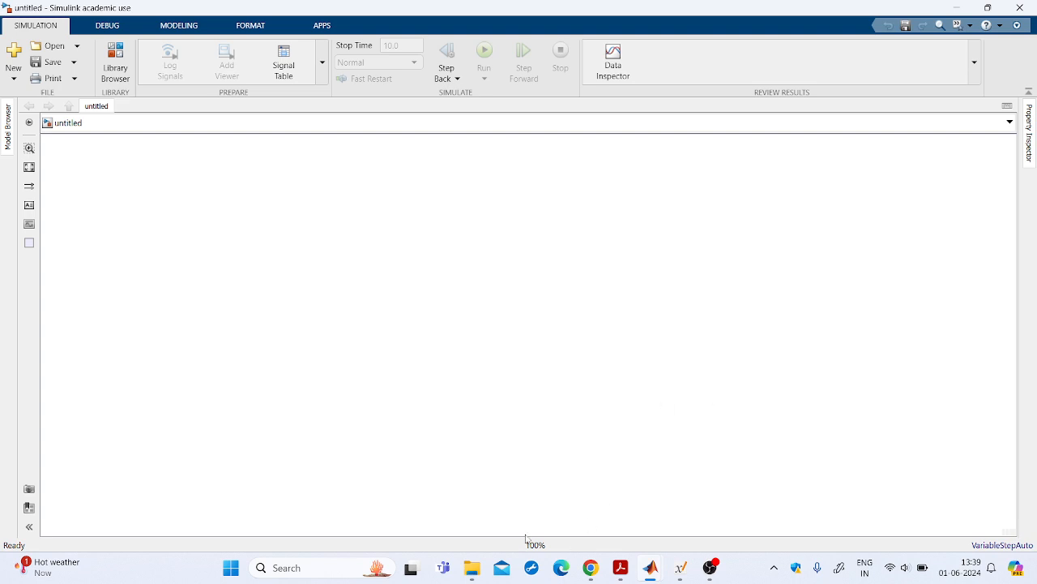
double_click(130, 311)
text(dc)
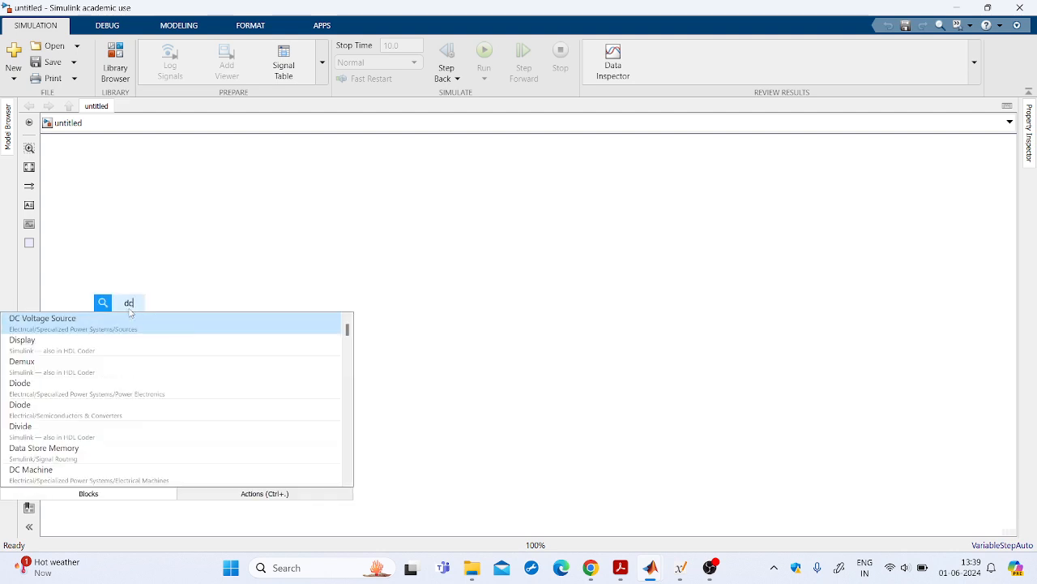
click(118, 321)
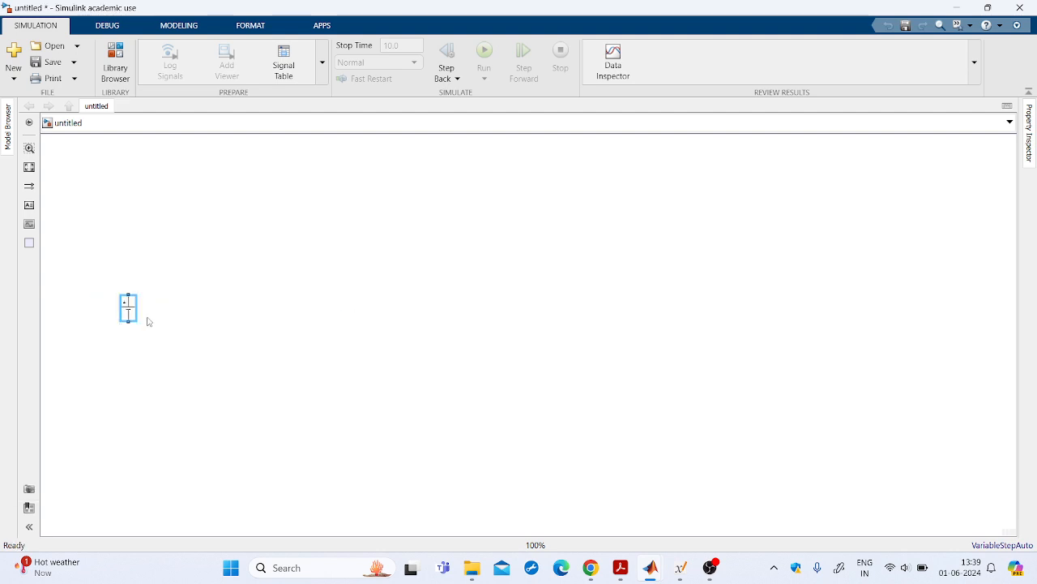
drag(130, 319, 116, 328)
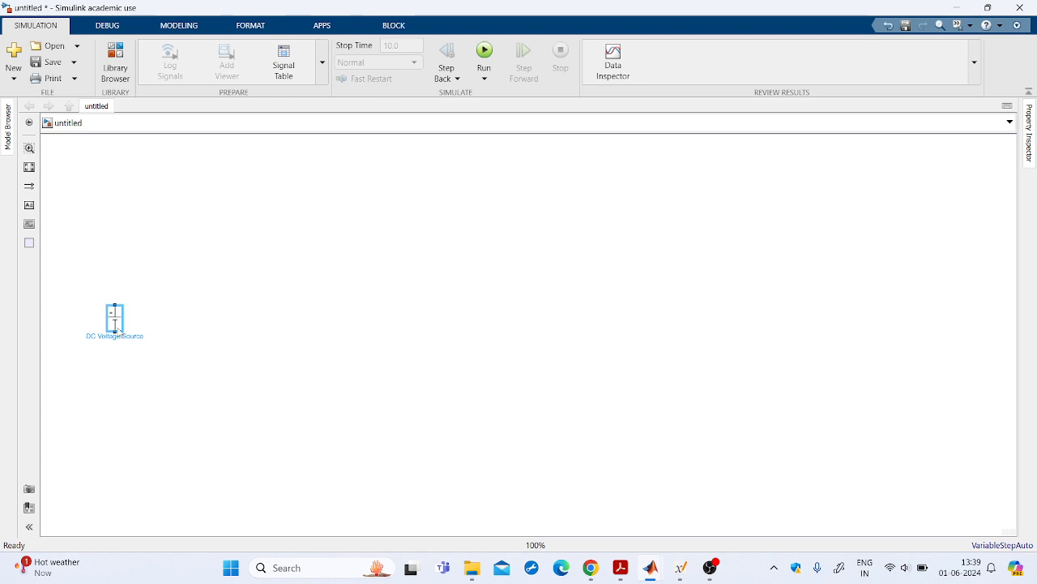
Add a Mosfet block, rotate it upright and duplicate it into two rows of three Mosfets
double_click(224, 297)
text(mosfet)
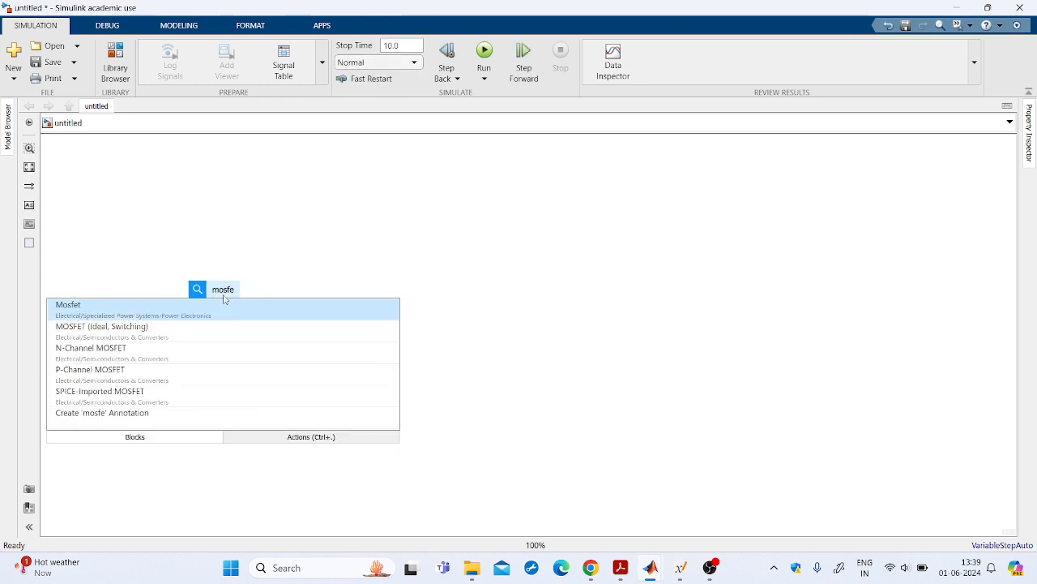
click(176, 313)
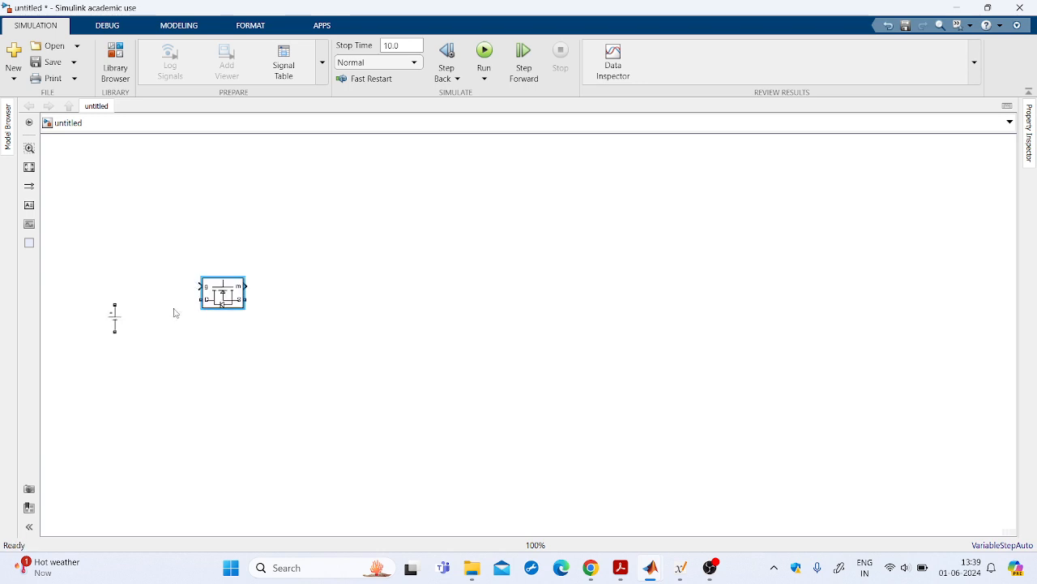
key(ctrl+r)
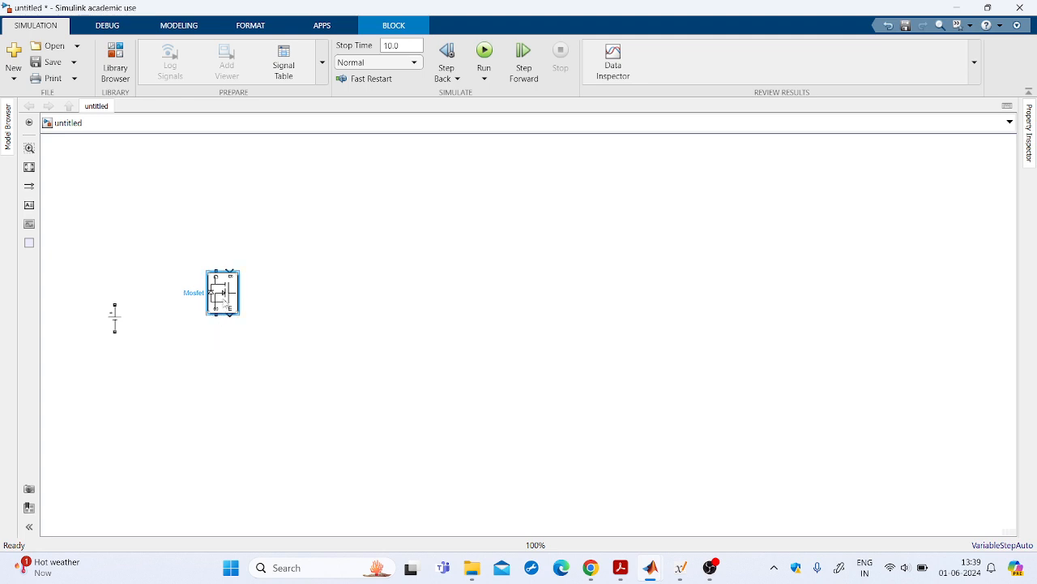
drag(225, 299, 326, 415)
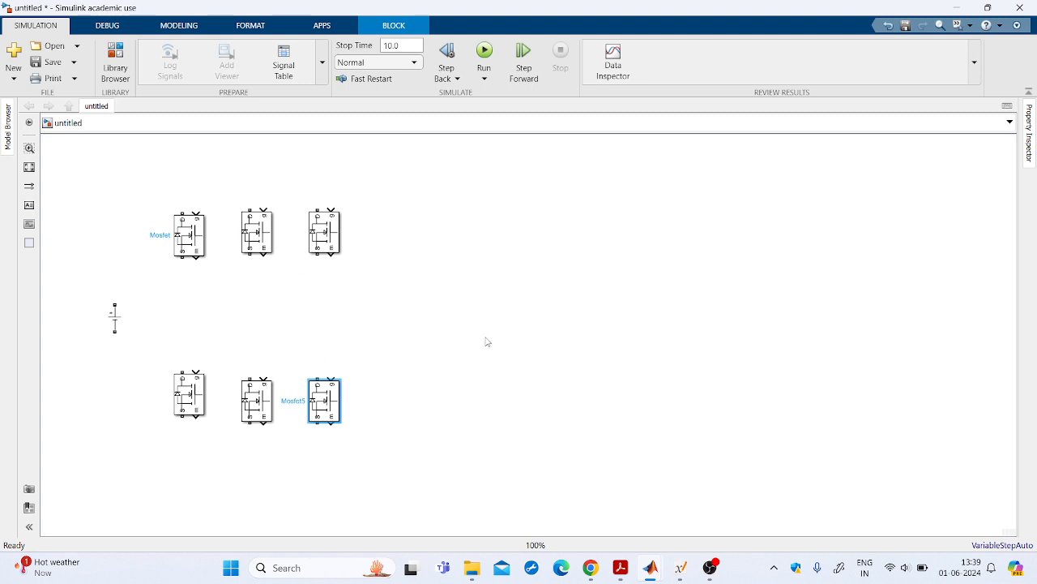
Add a Series RLC Branch block to the right of the Mosfets
double_click(421, 310)
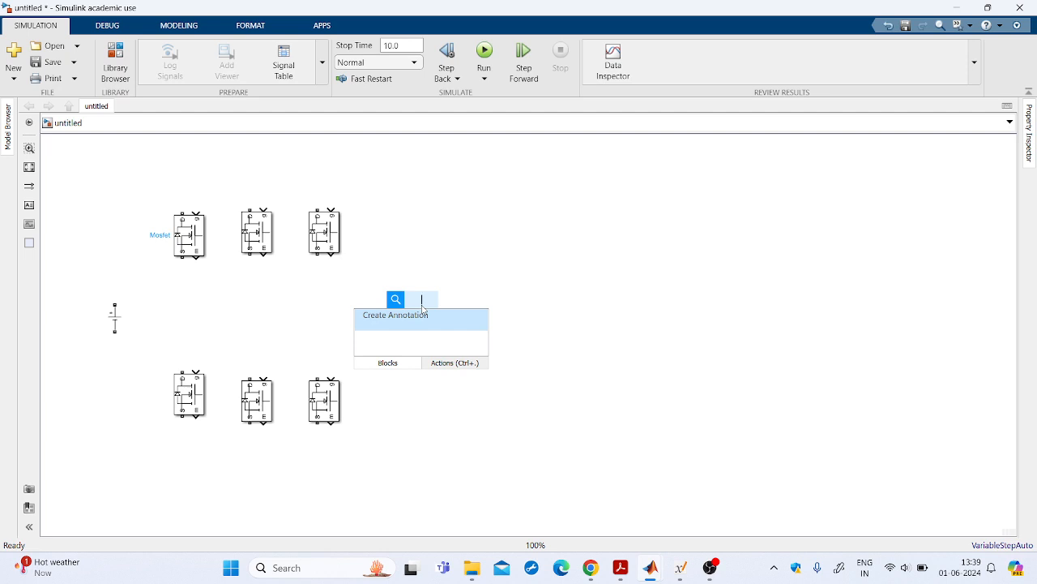
text(sere)
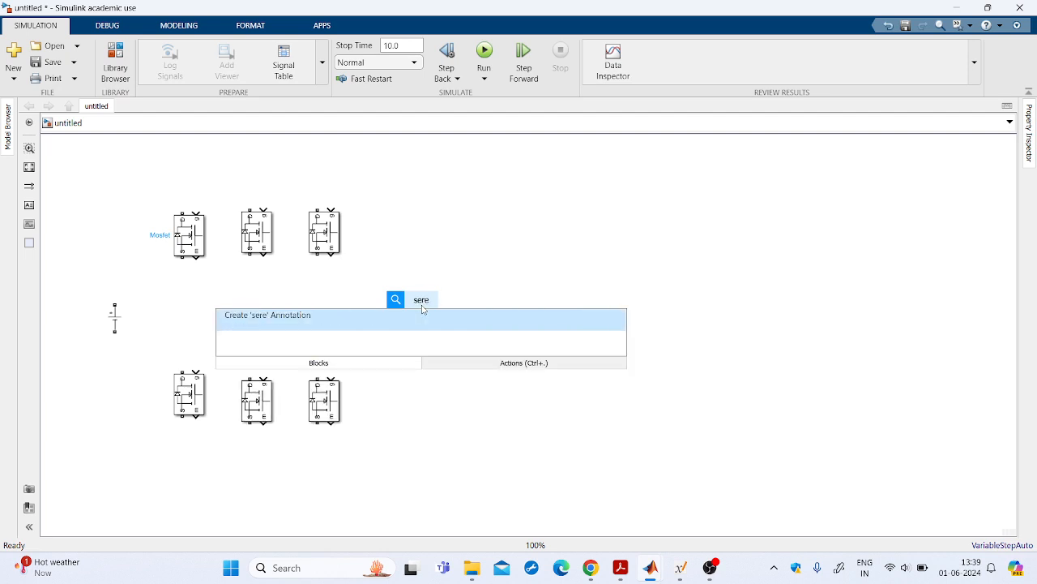
key(BackSpace)
text(ies)
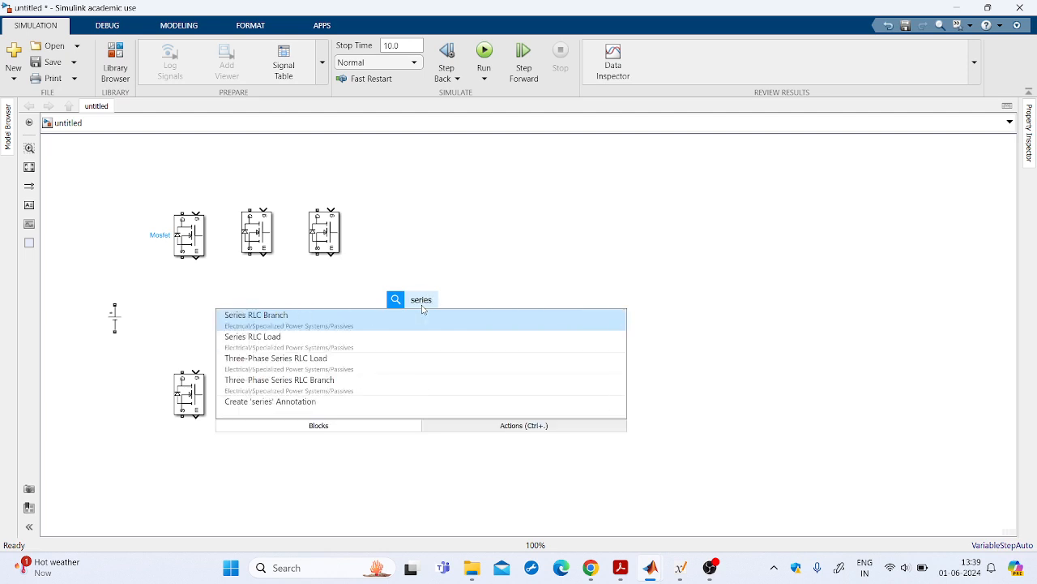
click(378, 323)
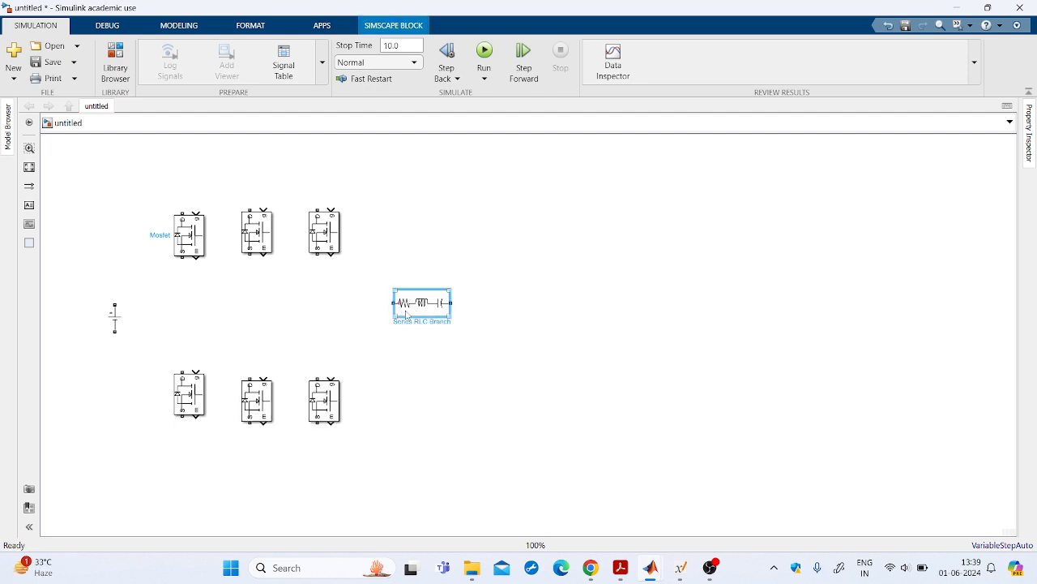
Set the Series RLC Branch to type L with inductance 50e-3 H and duplicate it into a stack of three inductors
double_click(406, 313)
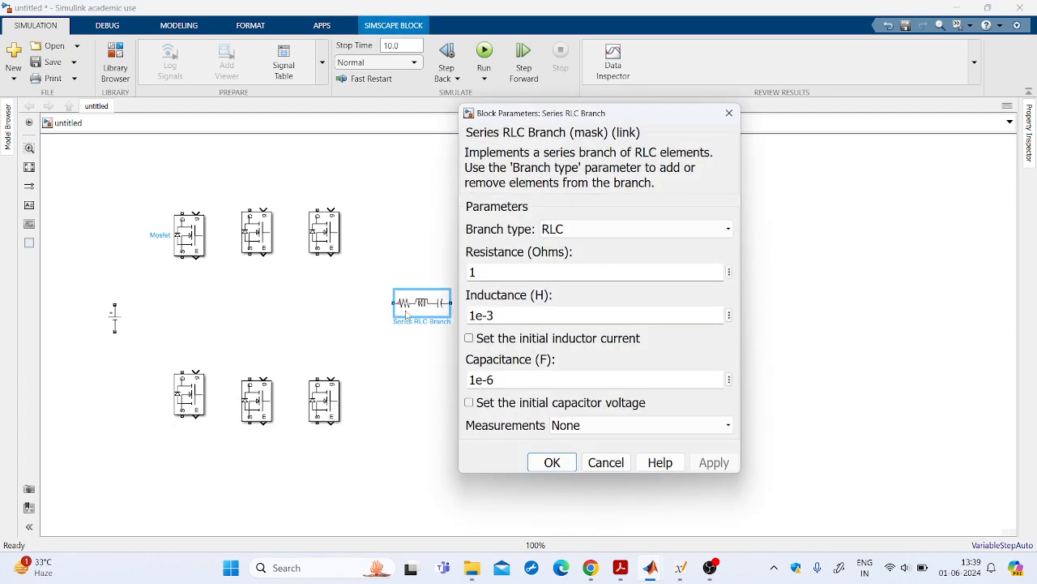
click(597, 230)
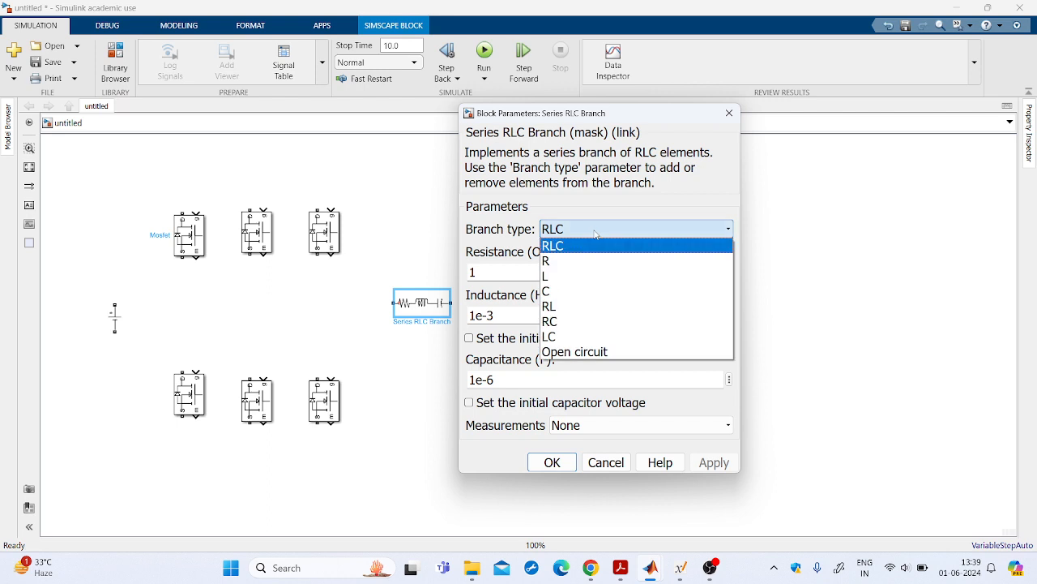
click(577, 276)
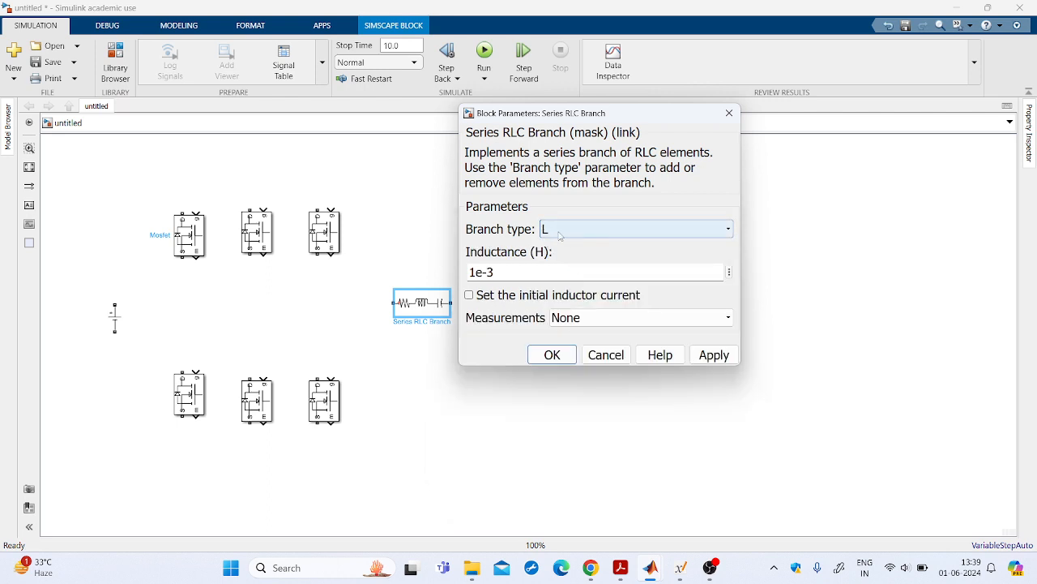
click(482, 272)
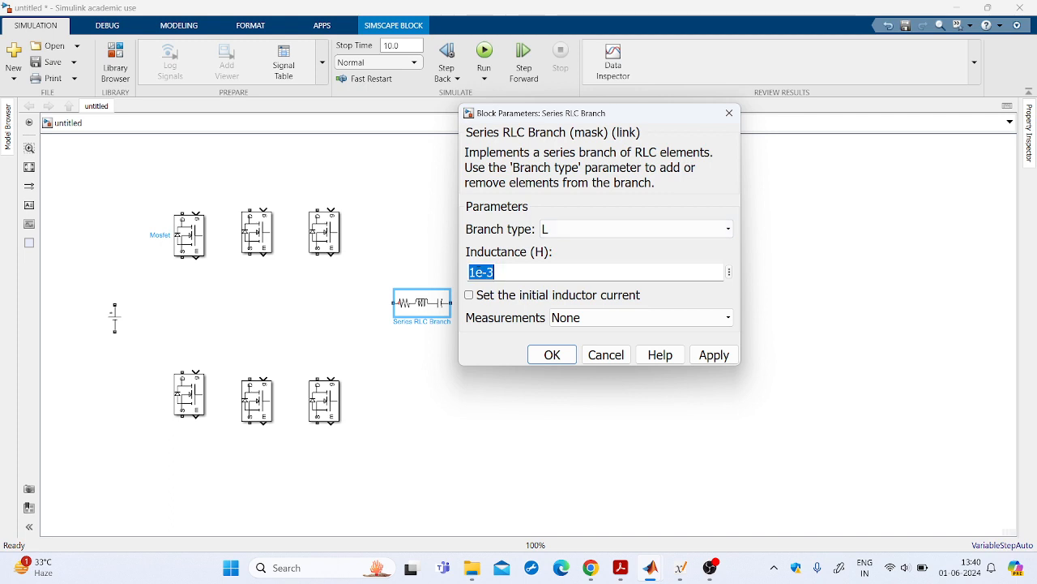
double_click(479, 272)
click(479, 272)
key(BackSpace)
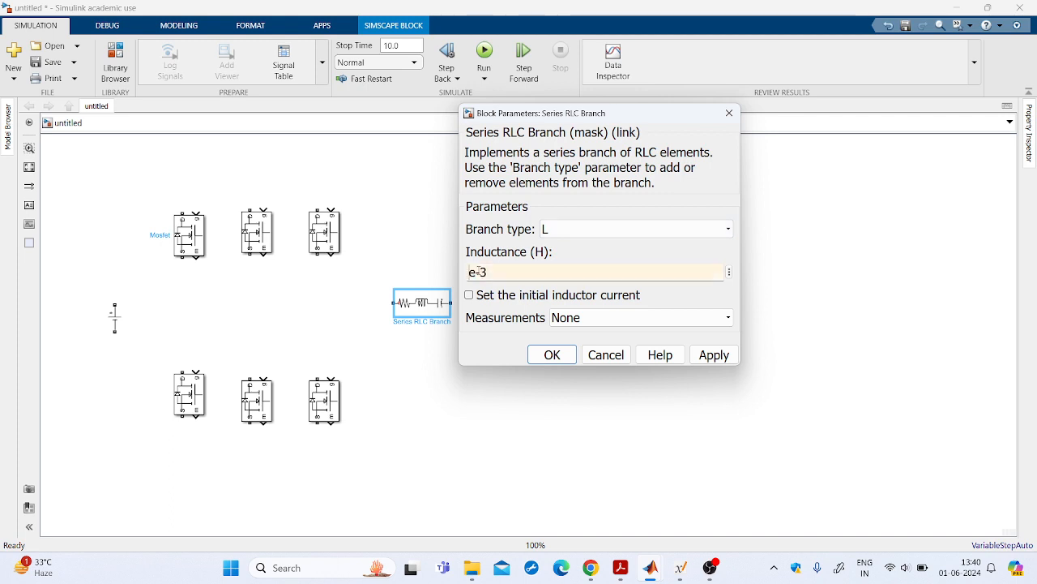
text(50)
key(Return)
drag(436, 308, 431, 357)
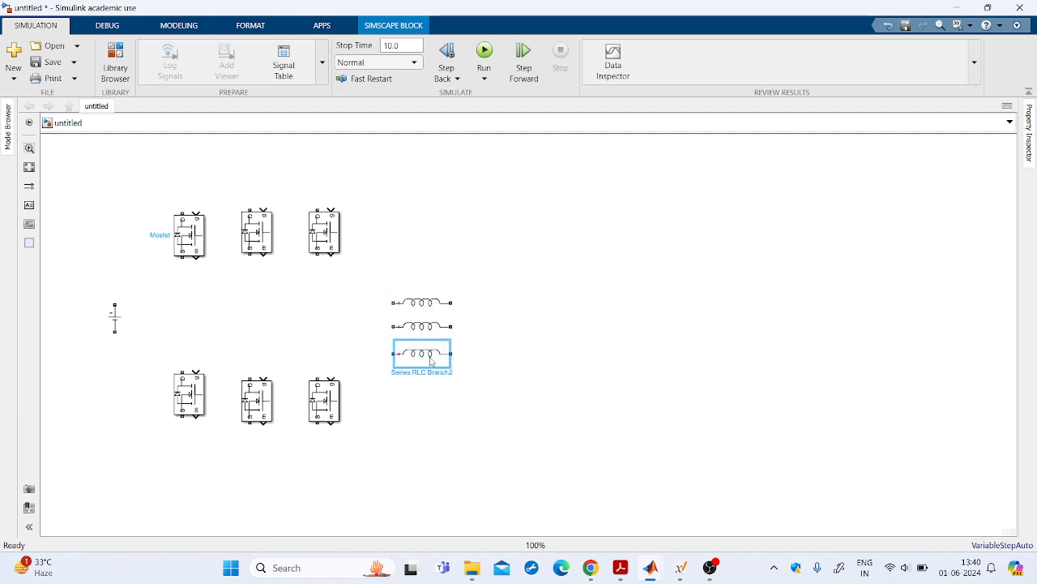
Place a copy of the uppermost inductor to the lower right of the three inductors
click(544, 338)
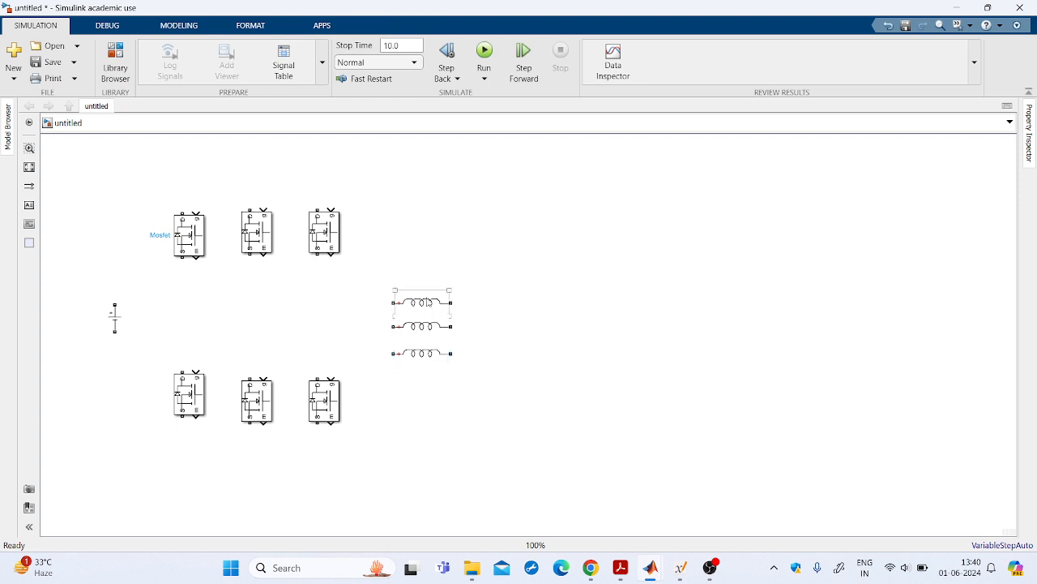
click(428, 302)
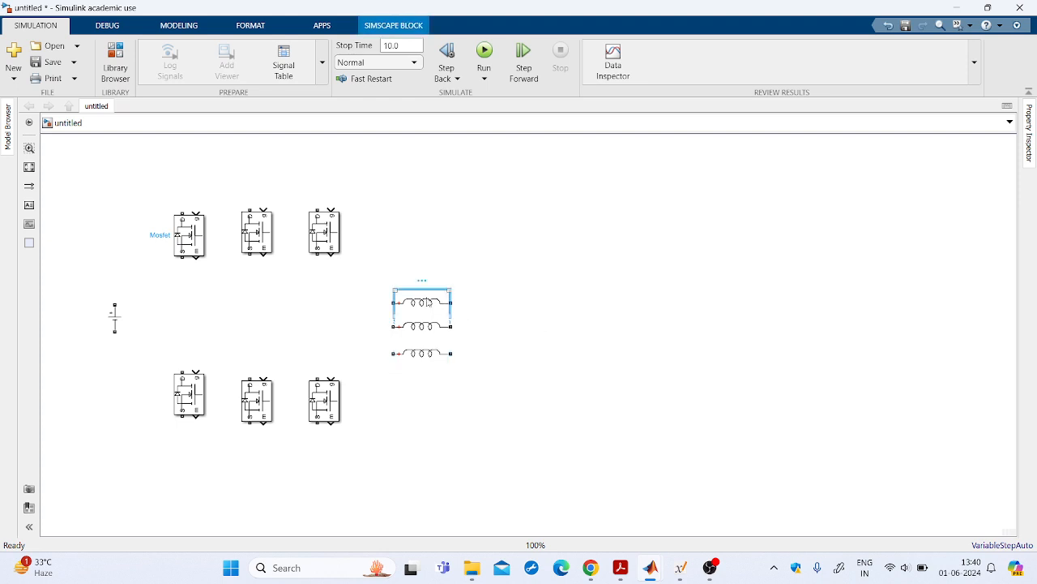
key(ctrl+c)
click(521, 375)
key(ctrl+v)
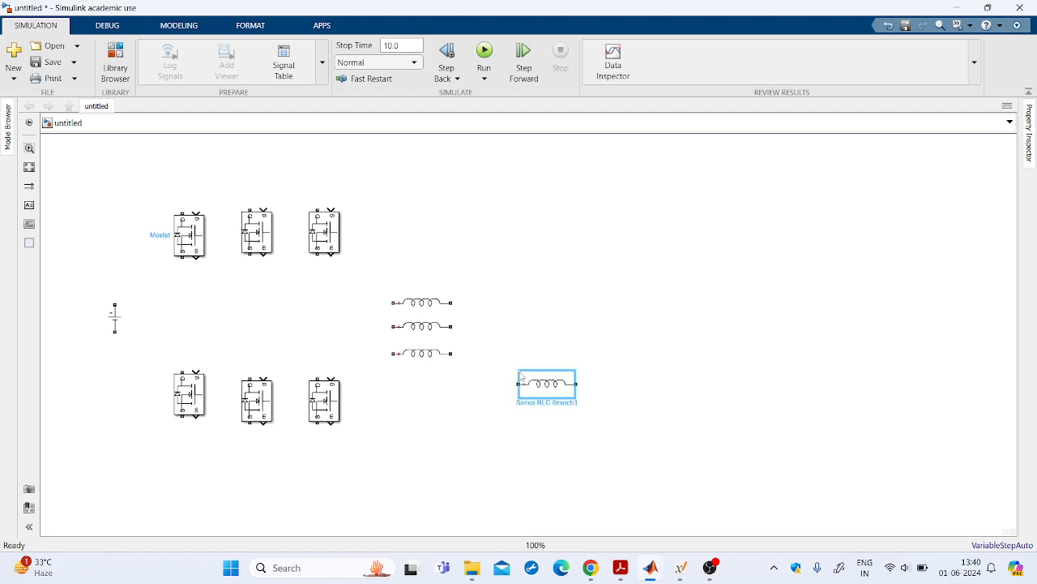
Change the copied Series RLC Branch at the lower right to type C with a capacitance of 5e-9 F
drag(539, 381, 528, 388)
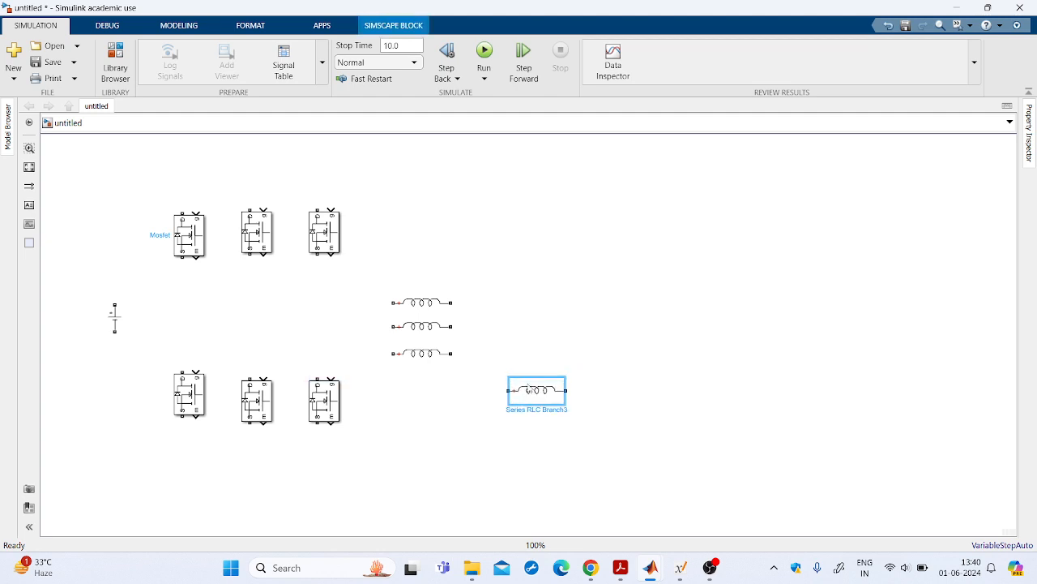
double_click(529, 390)
click(685, 369)
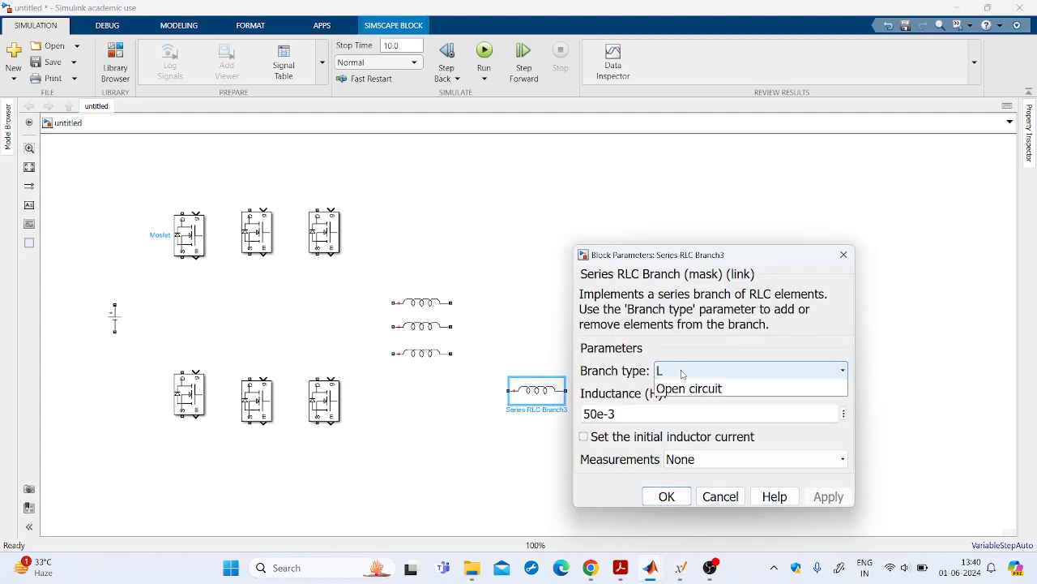
click(679, 432)
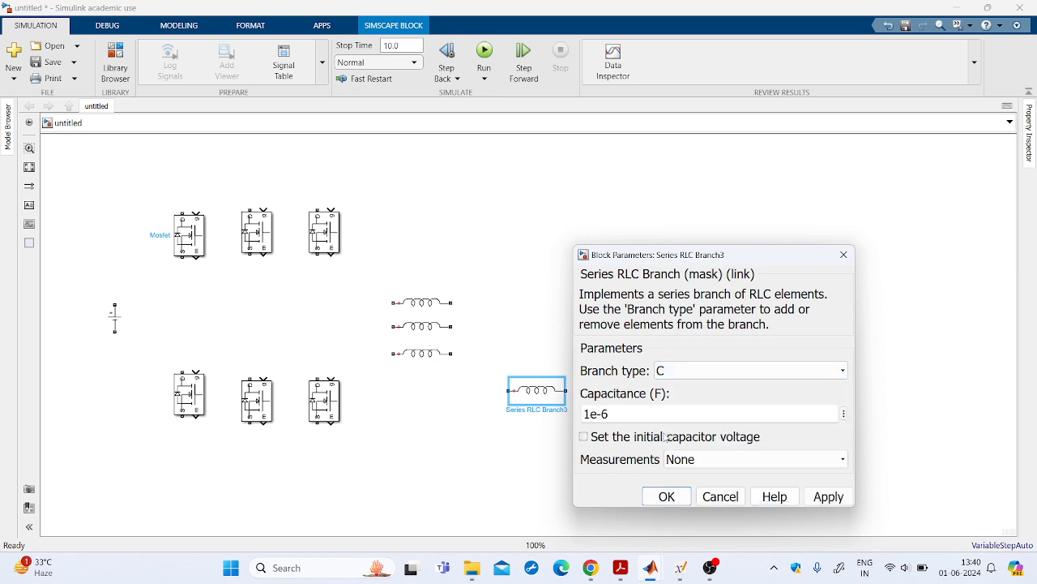
double_click(591, 414)
text(5)
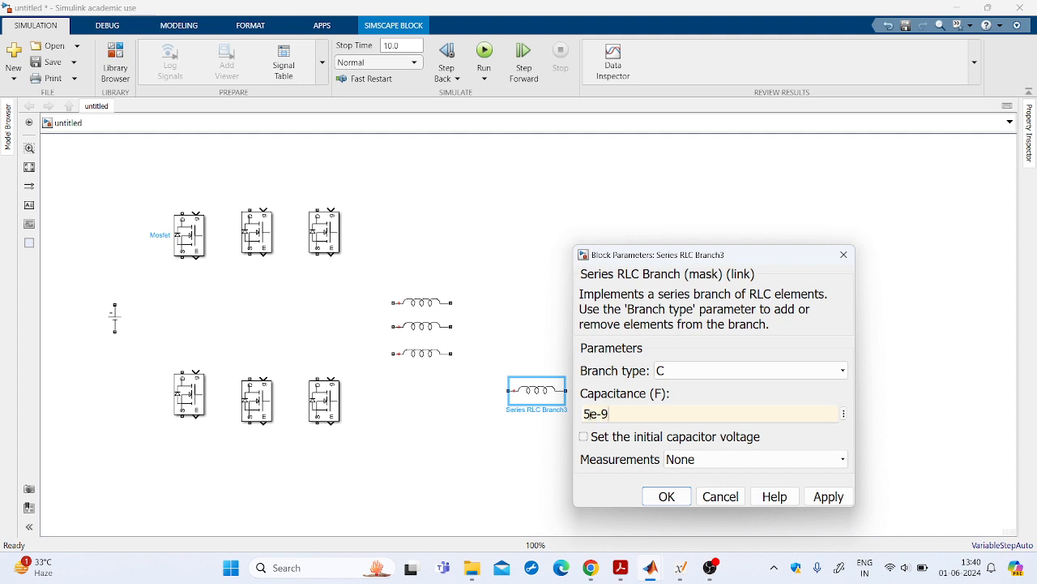
click(665, 496)
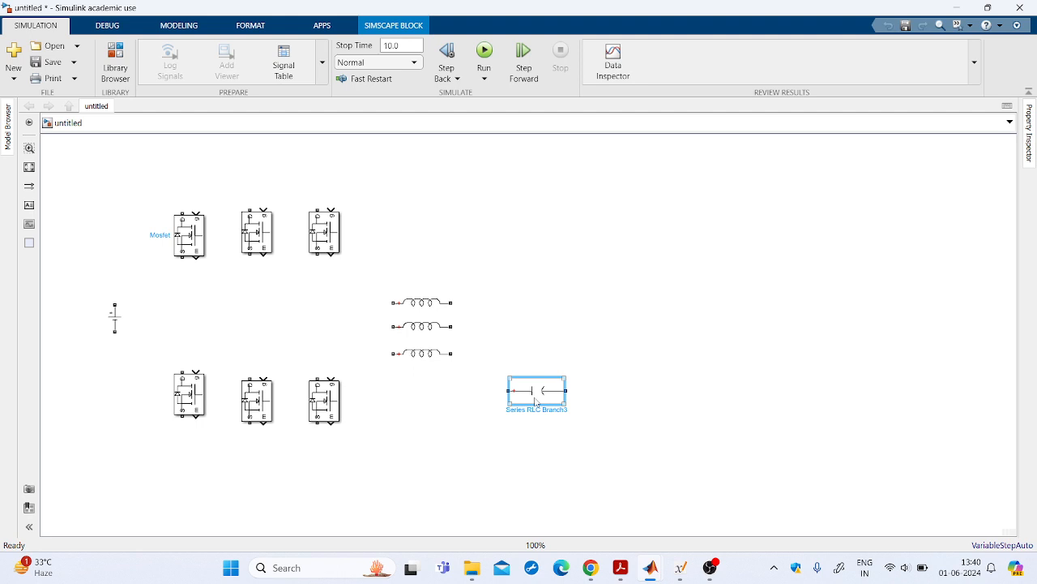
Rotate the capacitor branch upright and duplicate it into a row of three capacitors
key(ctrl+r)
drag(536, 400, 604, 439)
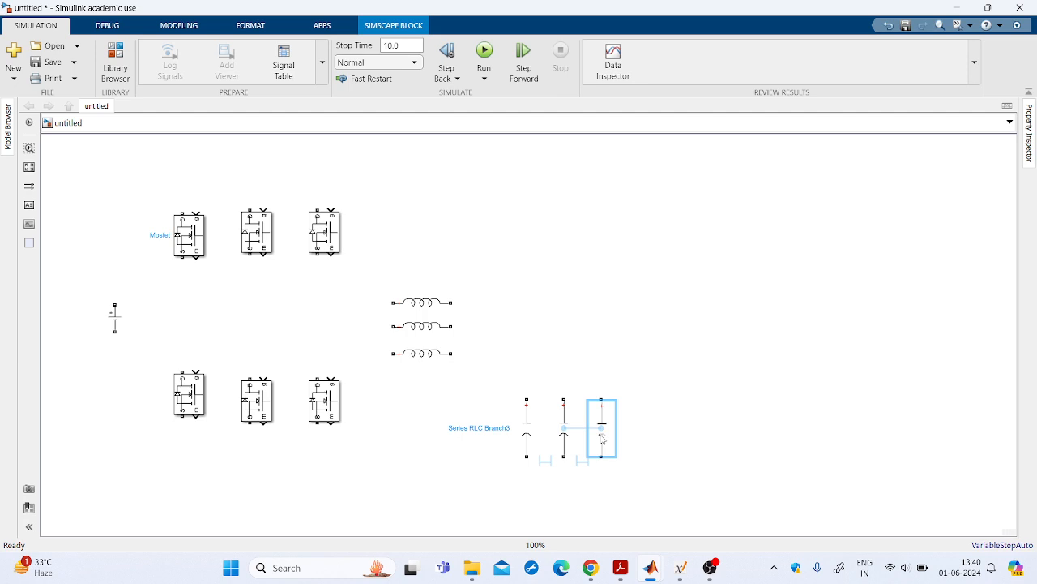
click(638, 320)
Place a copy of the uppermost inductor to the far right of the model and change its branch type to RL
click(436, 309)
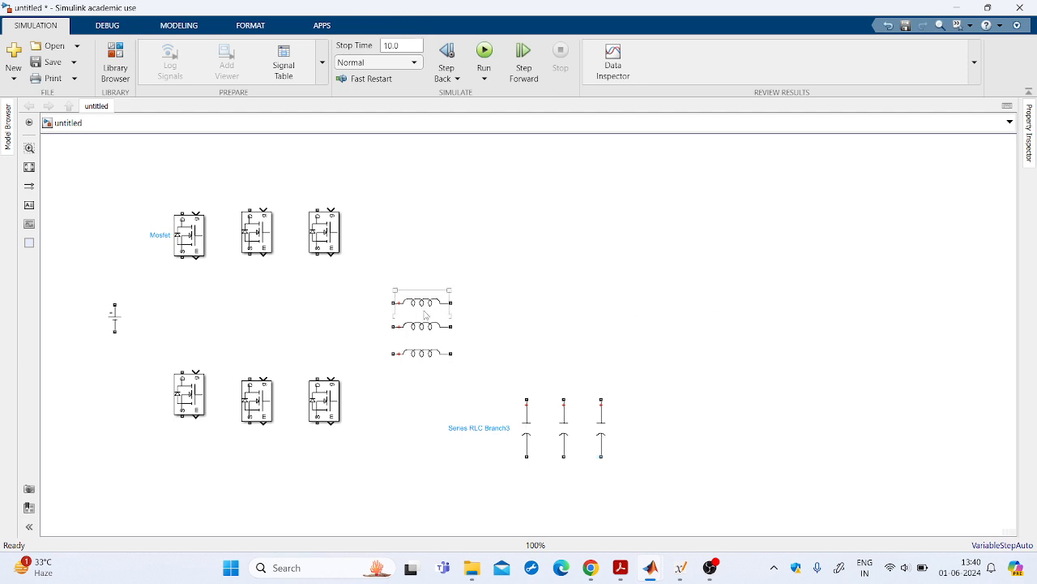
drag(422, 308, 710, 308)
double_click(710, 309)
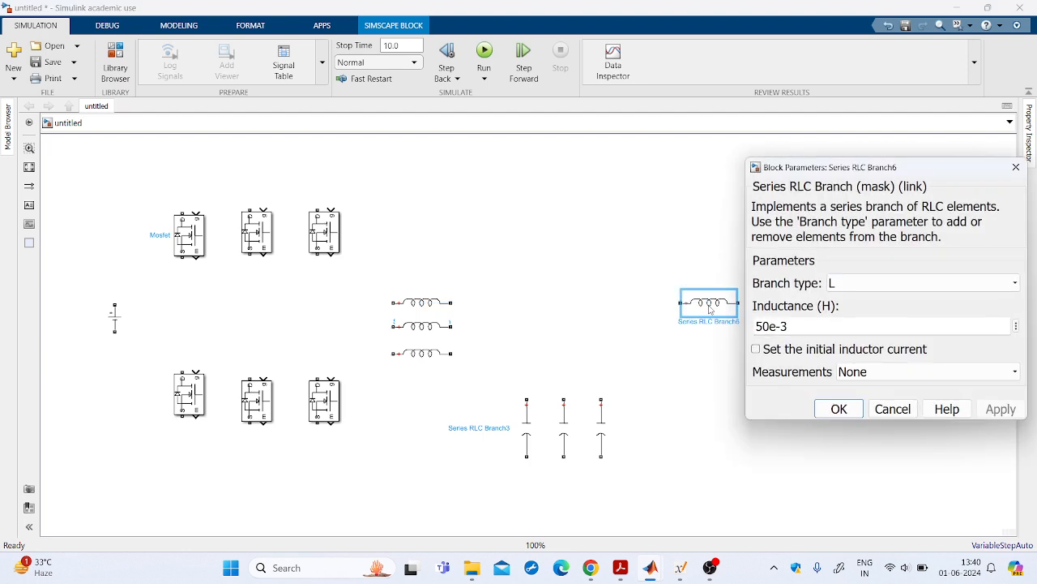
click(843, 282)
click(843, 361)
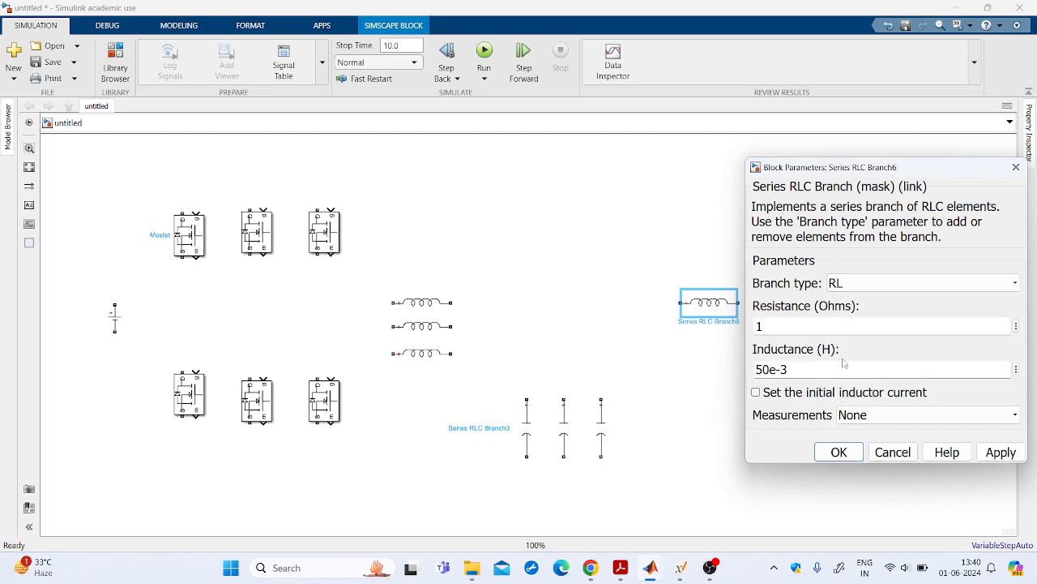
Set the RL branch's resistance to 100 ohms, edit its inductance, and duplicate the branch into a vertical stack of three
double_click(788, 323)
text(100)
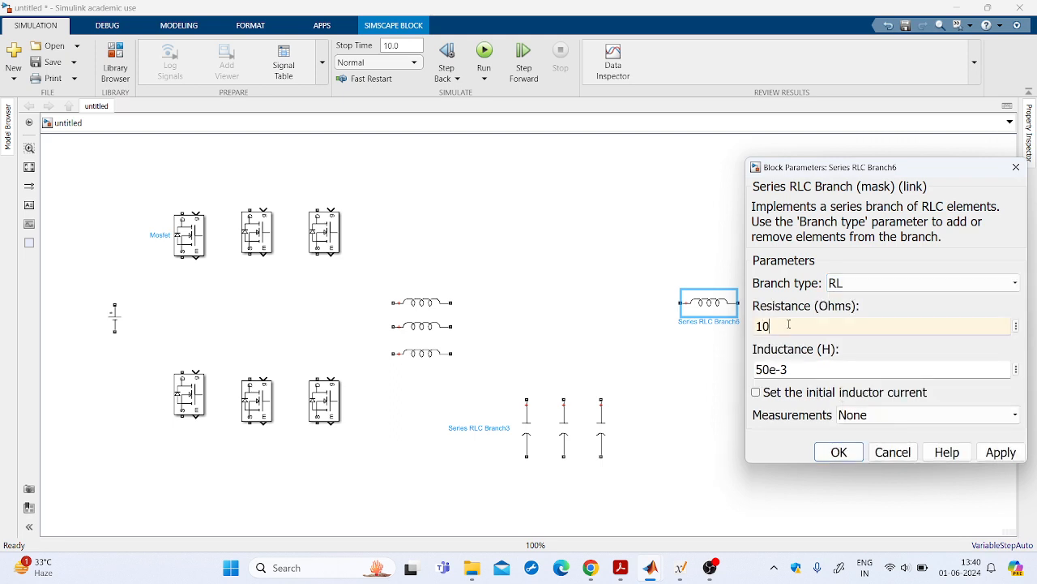
double_click(779, 367)
click(777, 368)
key(BackSpace)
key(BackSpace)
text(5)
key(Return)
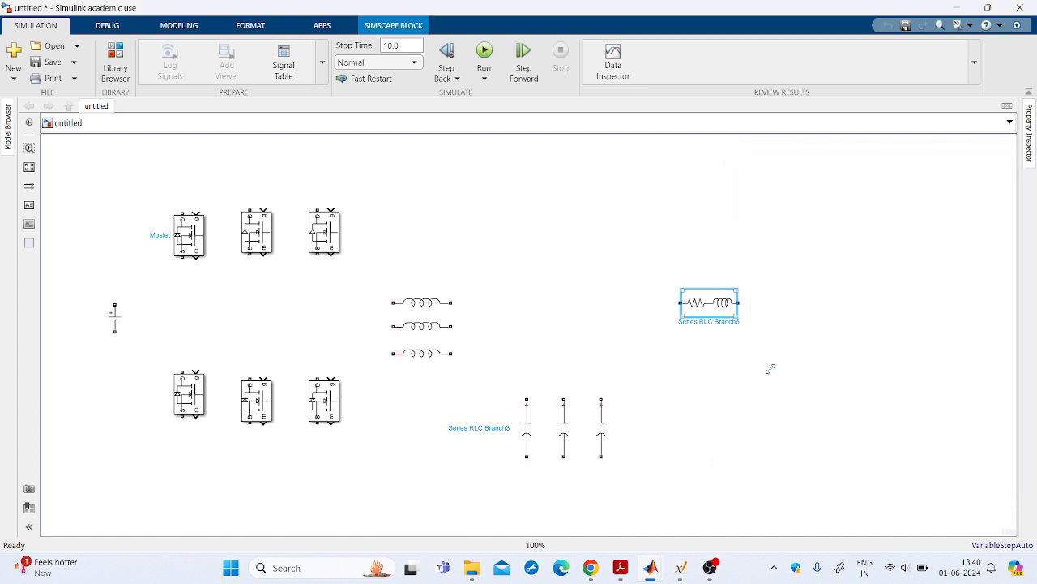
drag(717, 305, 721, 352)
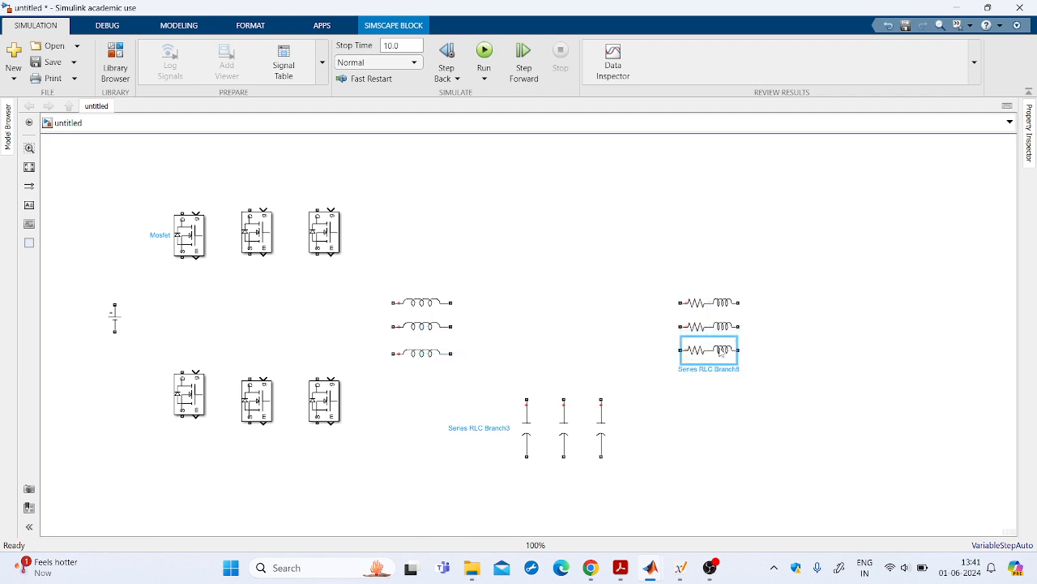
Search for a block starting with "g" to insert at the lower right of the RL branches
double_click(831, 405)
text(g)
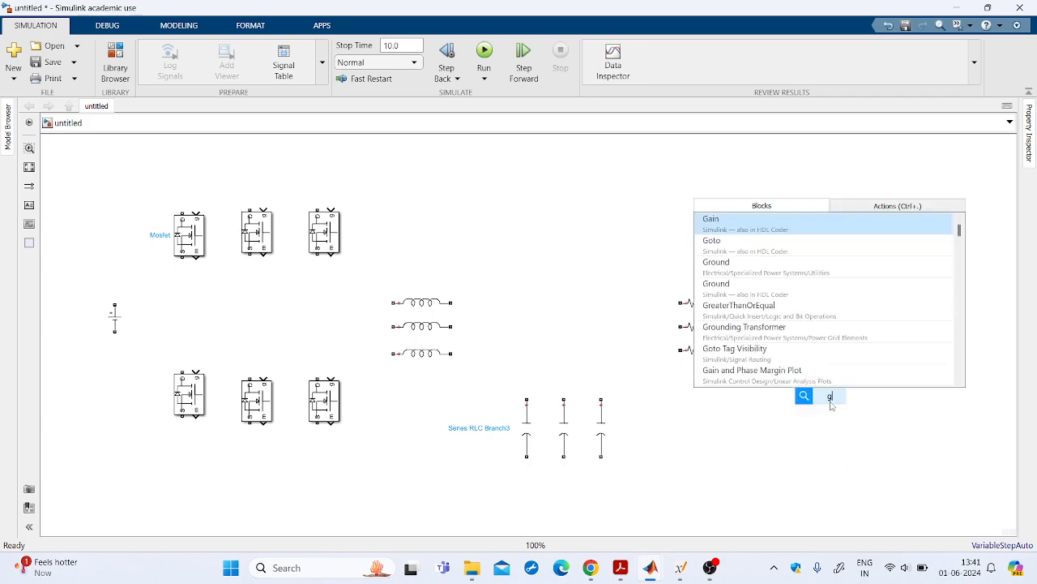